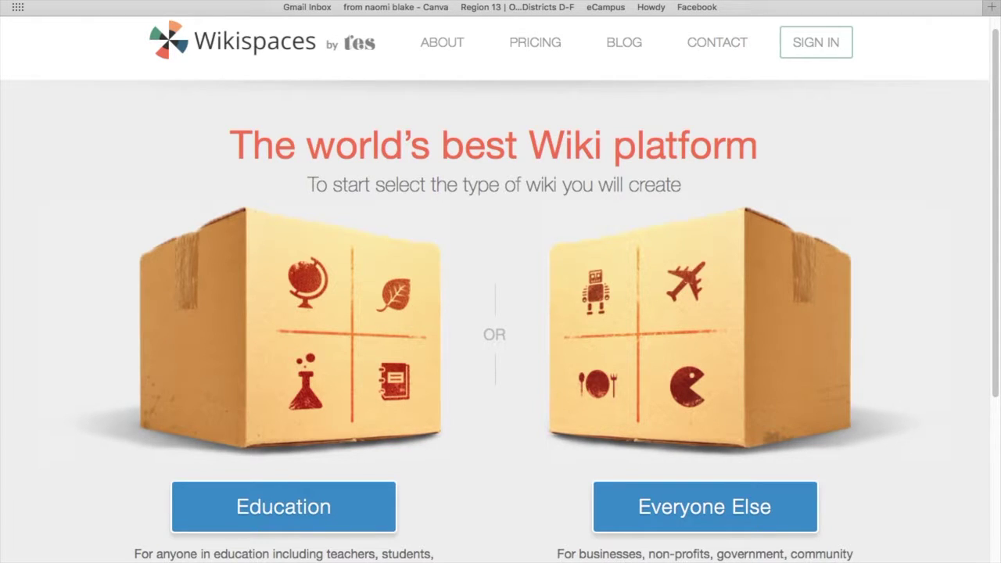
# Choose the Education wiki type to reach the Wikispaces Classroom page
pyautogui.scroll(-1, 522, 245)
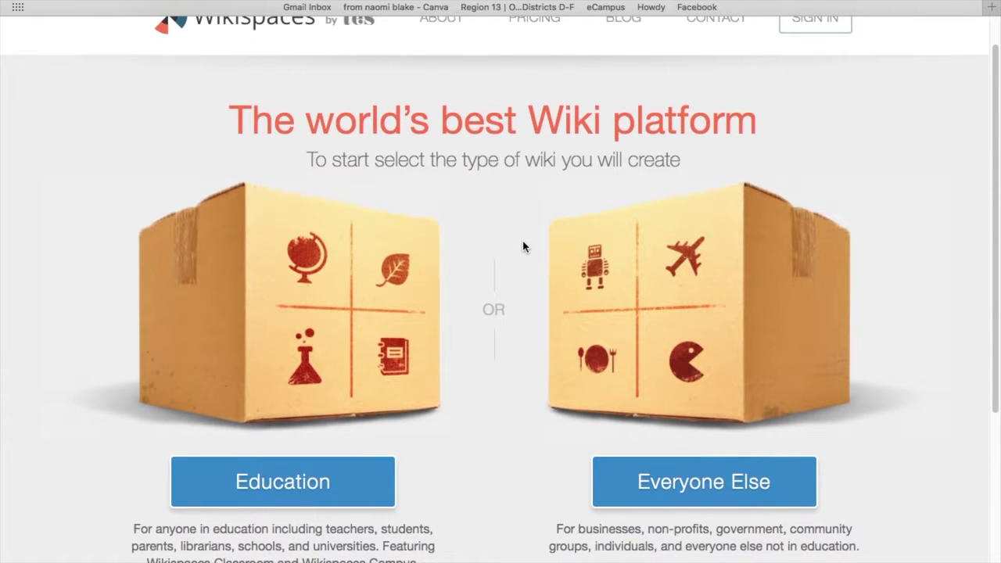
pyautogui.scroll(-1, 522, 246)
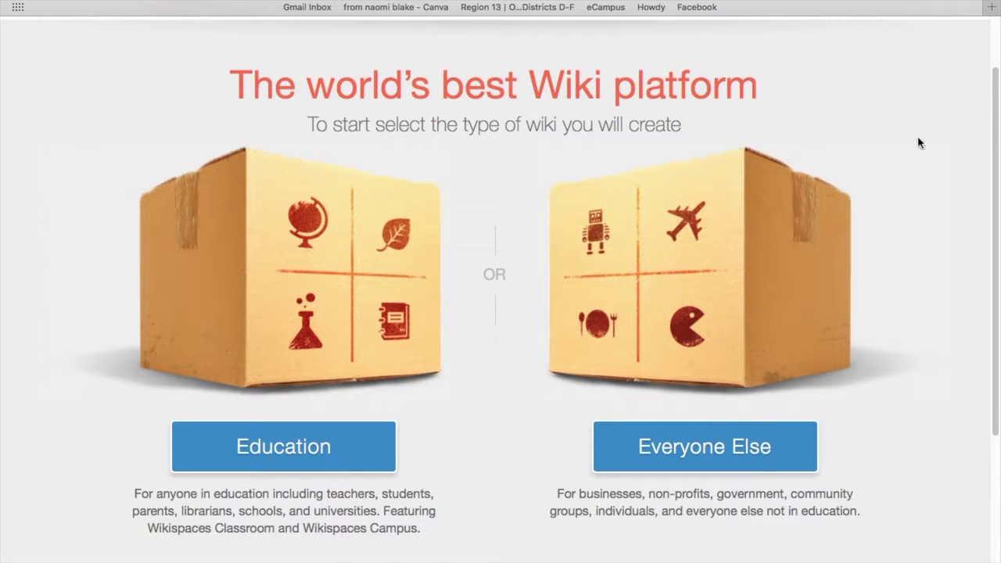
pyautogui.click(380, 447)
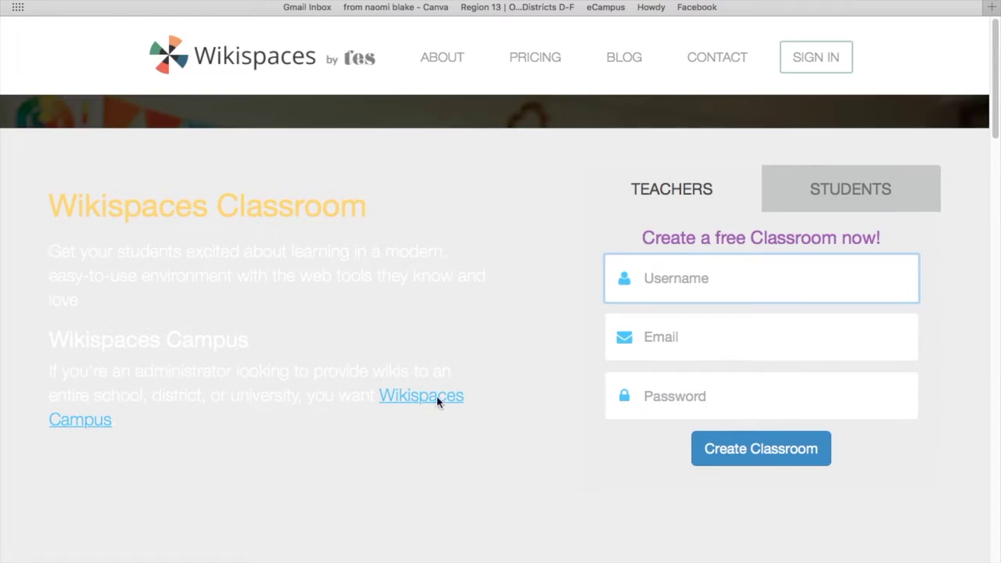
pyautogui.scroll(-1, 513, 338)
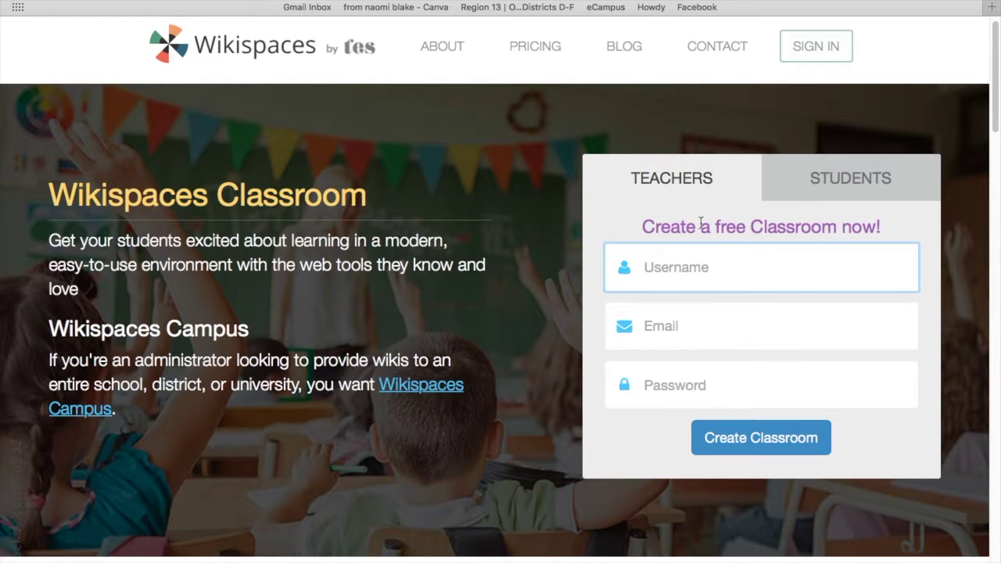
# Sign in to the teacher account with the saved username and password
pyautogui.click(818, 48)
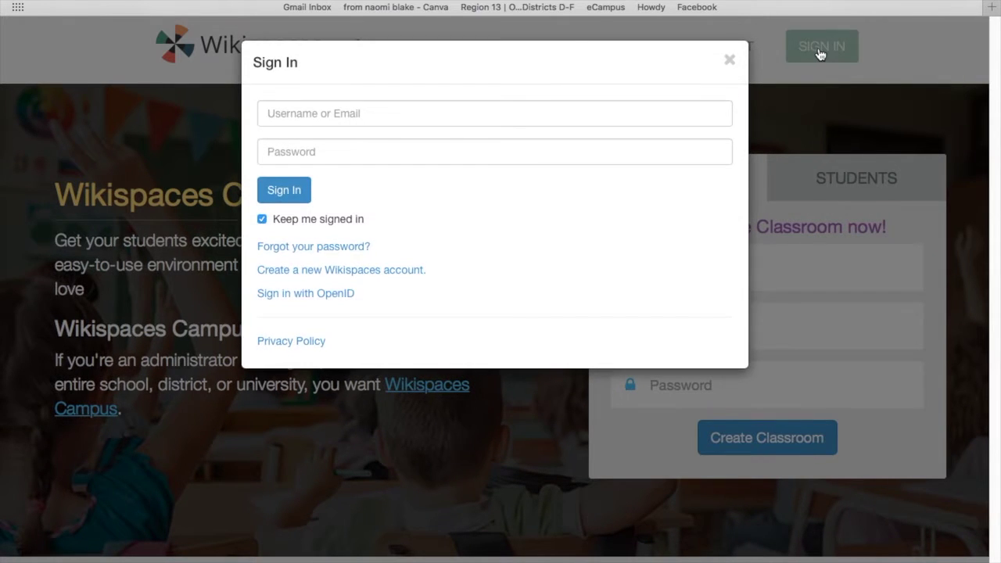
pyautogui.click(321, 116)
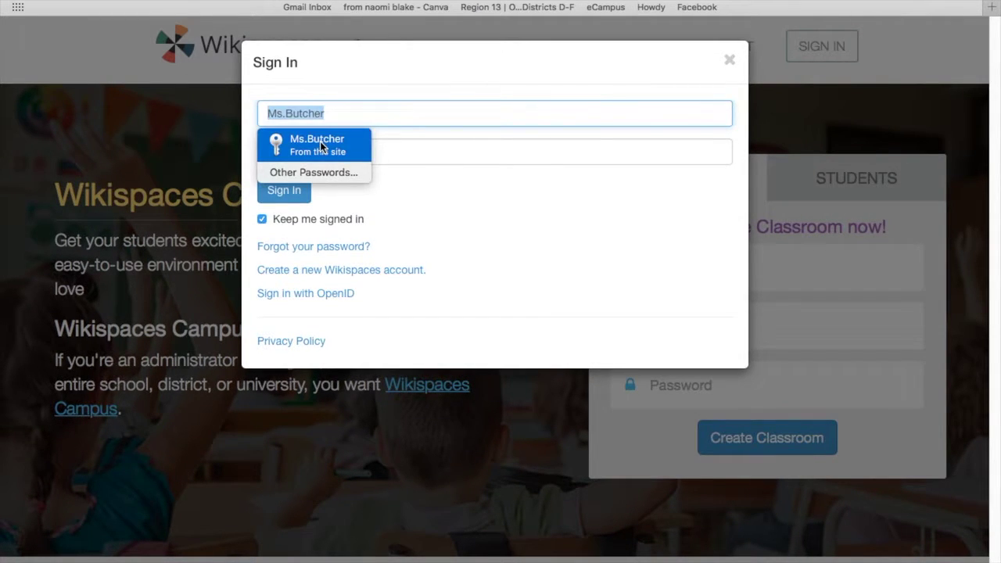
pyautogui.click(320, 141)
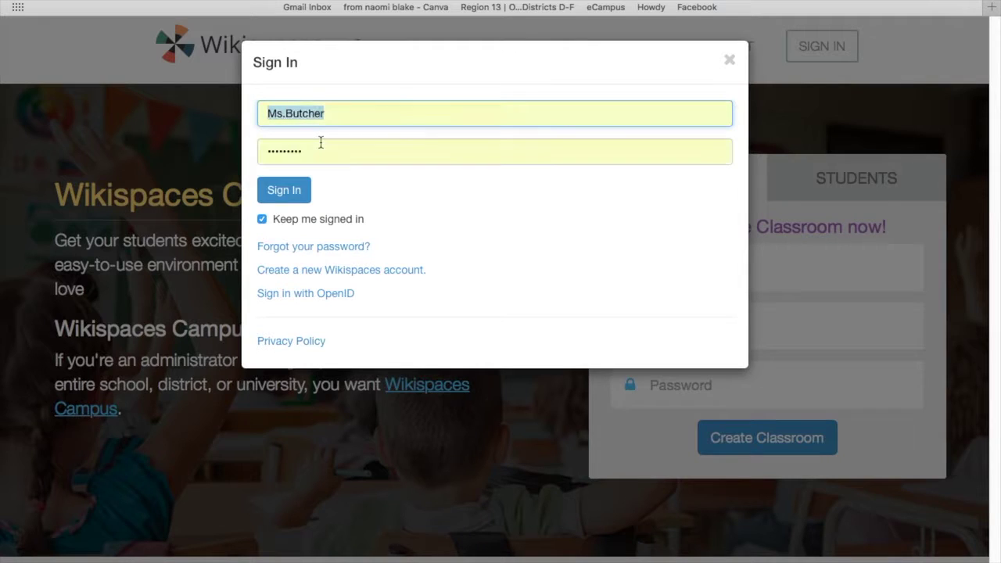
pyautogui.click(299, 196)
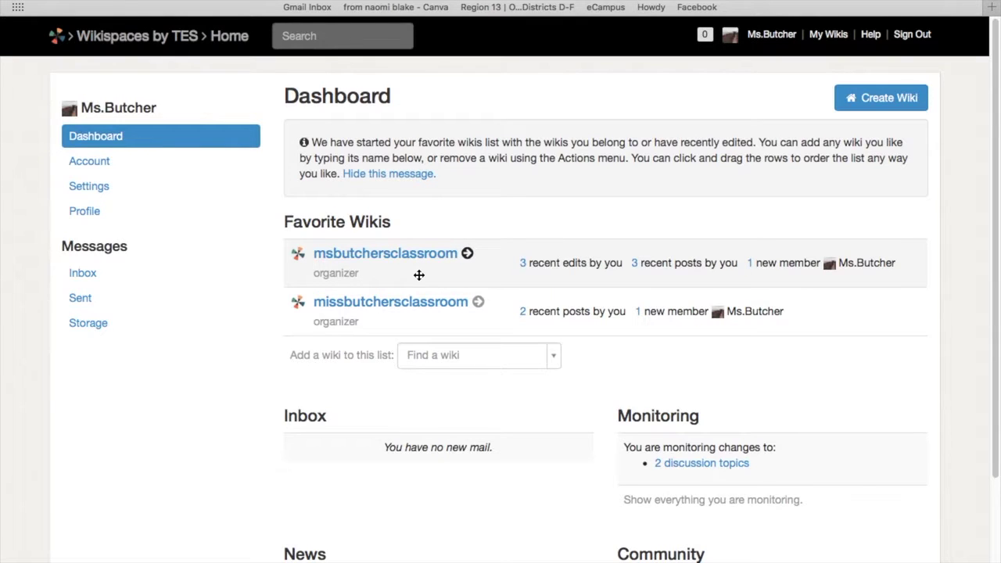
# Open the first classroom wiki in the favorites list and look over its home page's welcome message and discussion feed
pyautogui.click(602, 239)
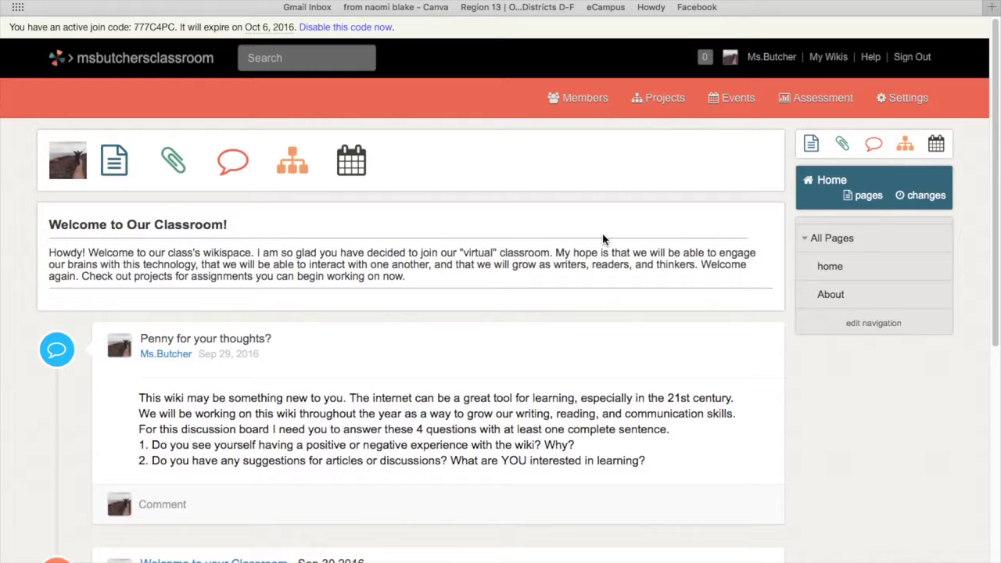
pyautogui.scroll(-1, 602, 239)
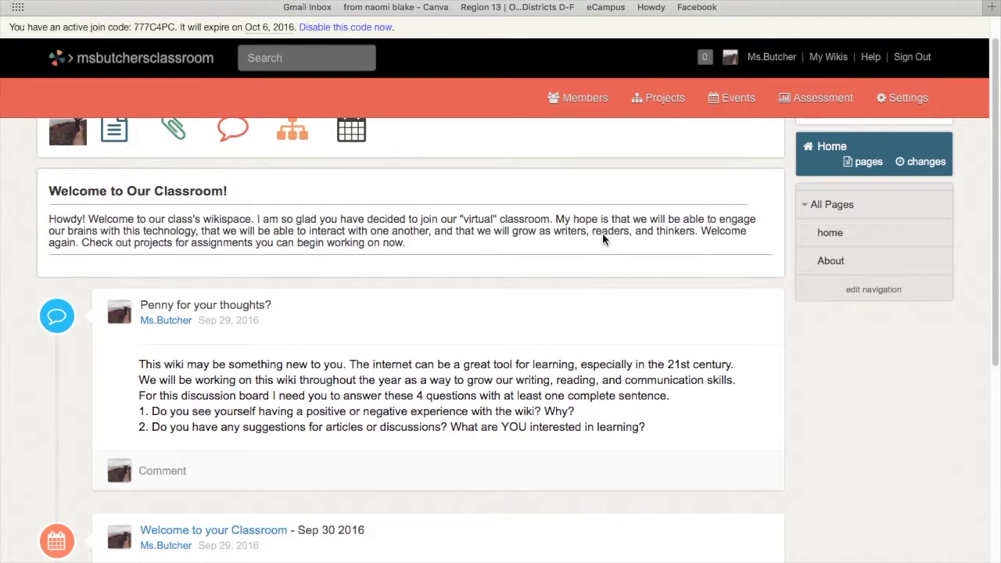
pyautogui.scroll(1, 602, 239)
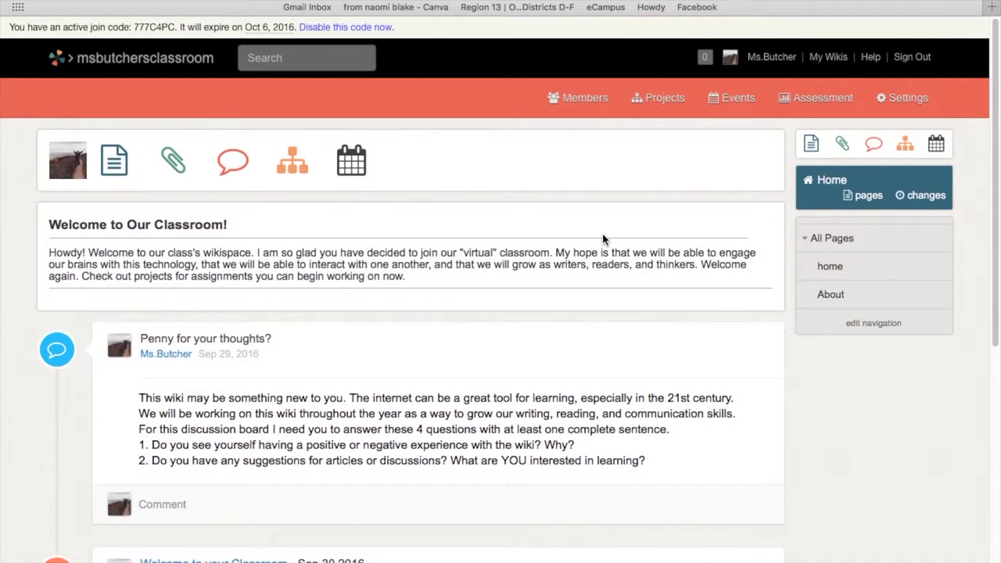
pyautogui.scroll(-1, 602, 239)
pyautogui.scroll(1, 602, 240)
pyautogui.scroll(-1, 743, 332)
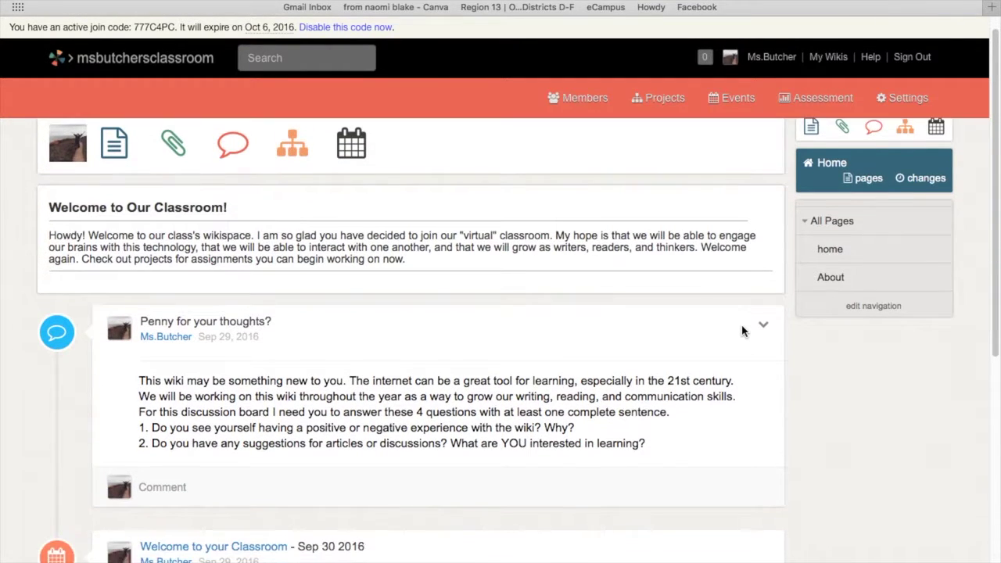
pyautogui.scroll(1, 743, 332)
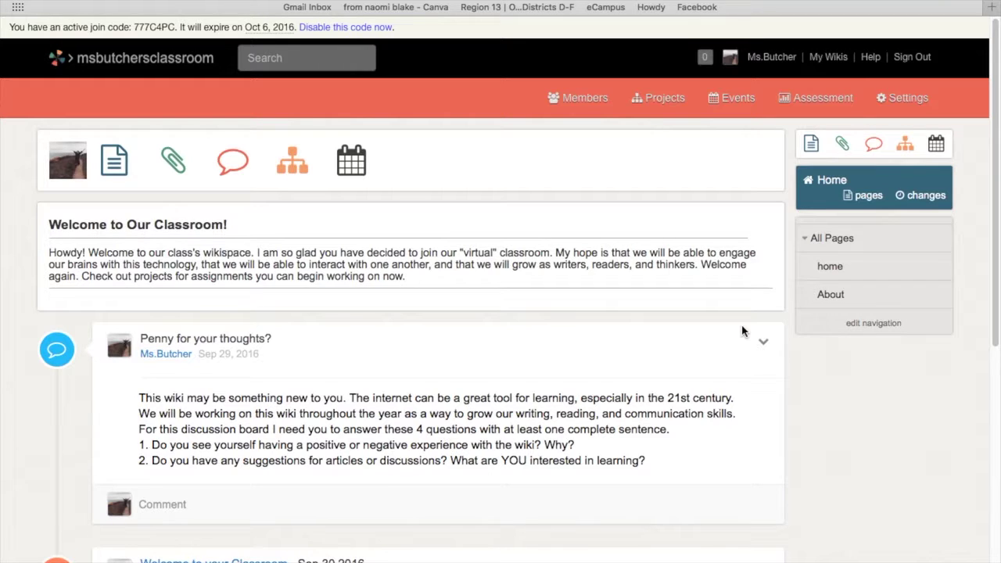
pyautogui.scroll(-1, 743, 332)
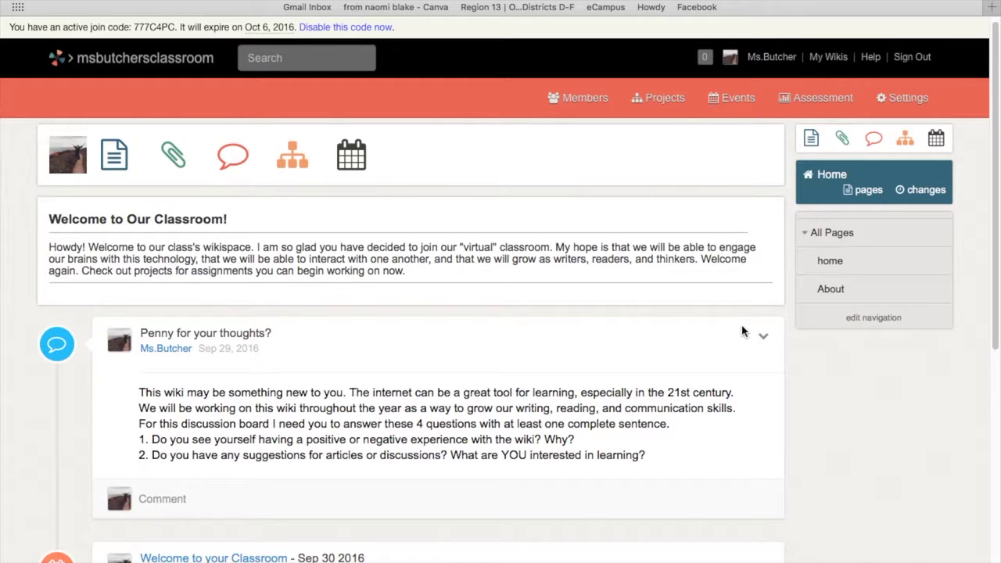
pyautogui.scroll(-1, 743, 332)
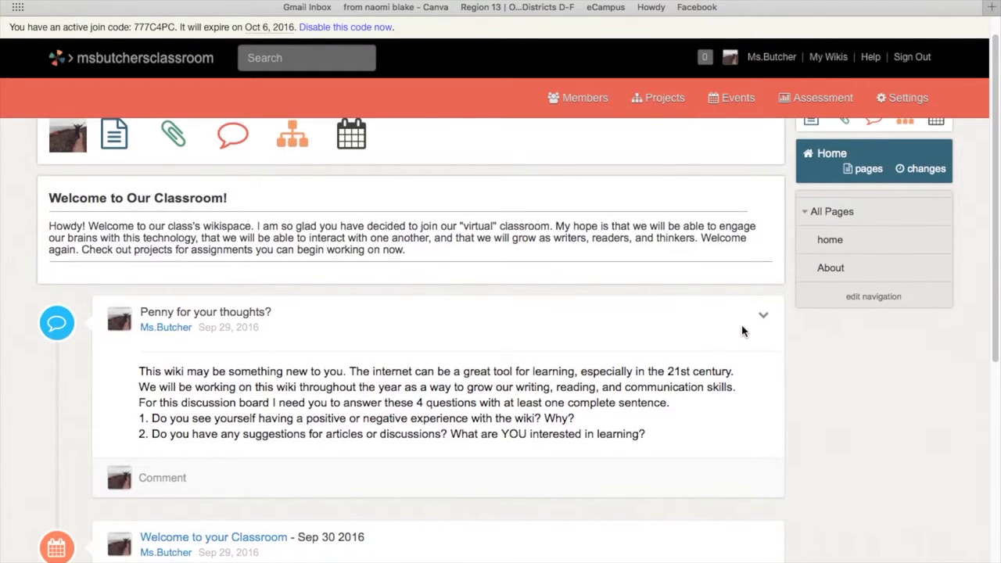
pyautogui.scroll(1, 743, 332)
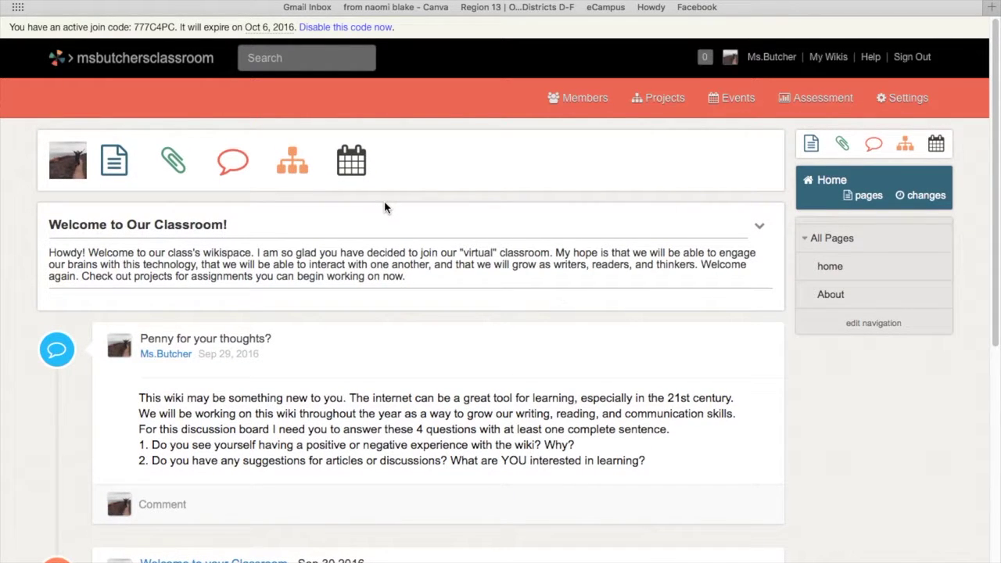
# View the home page's forms for creating a page and uploading files
pyautogui.click(113, 165)
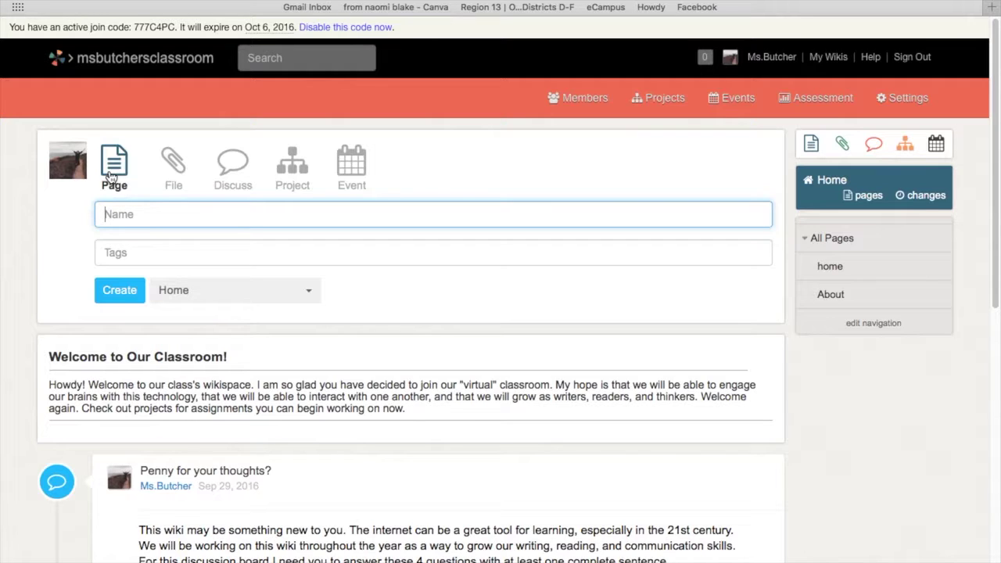
pyautogui.click(177, 170)
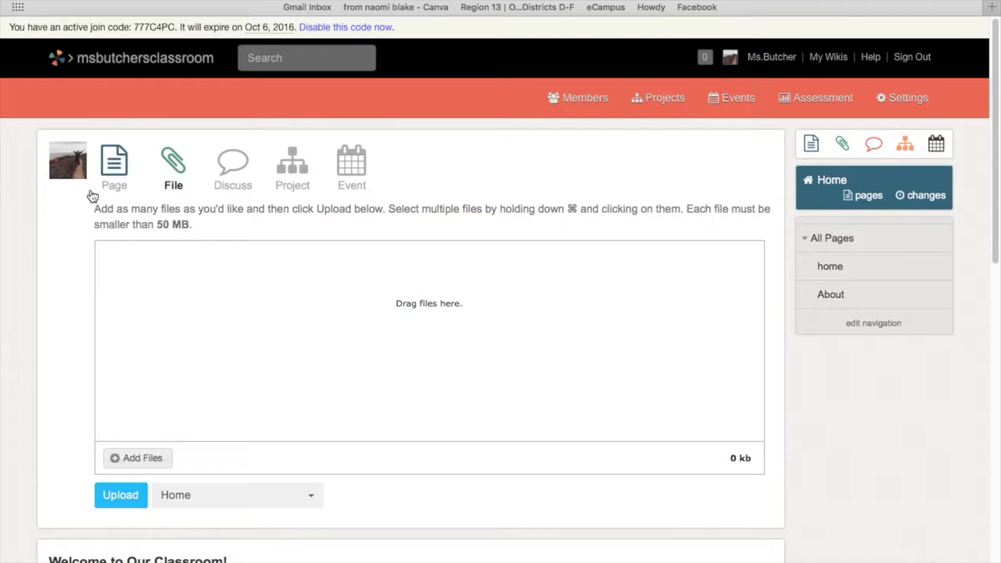
# Post a discussion to Home with the subject "Theme Discussion over The Crossover" and the body "Please discuss themes you've found in the Crossover."
pyautogui.click(232, 195)
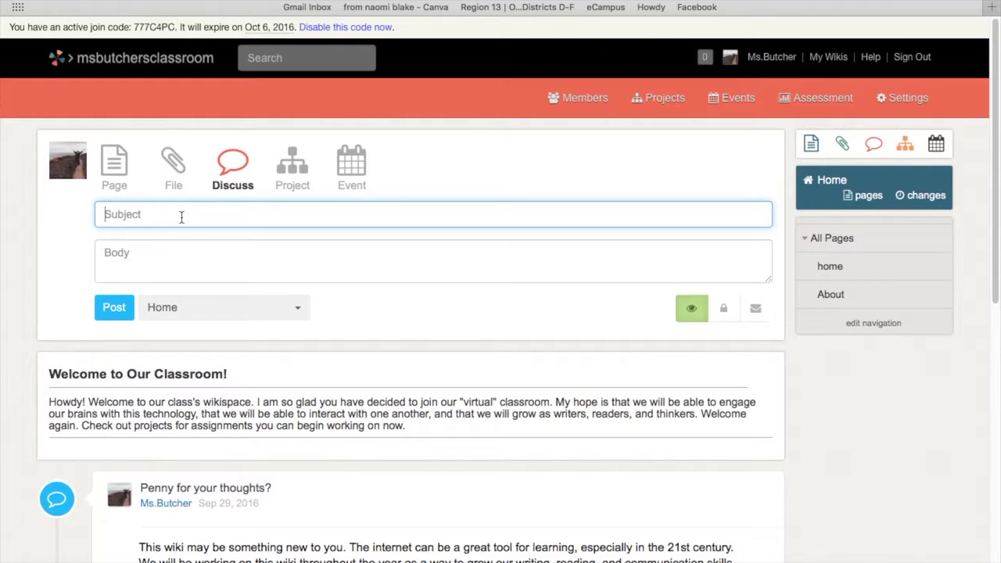
pyautogui.write('Theme Discussion over The Crossover')
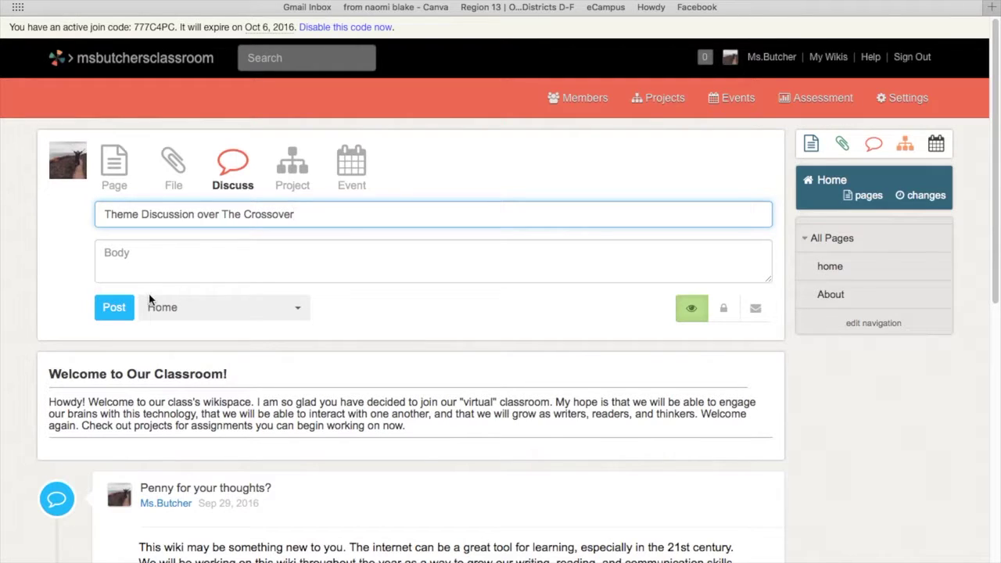
pyautogui.click(149, 251)
pyautogui.write('Please dic')
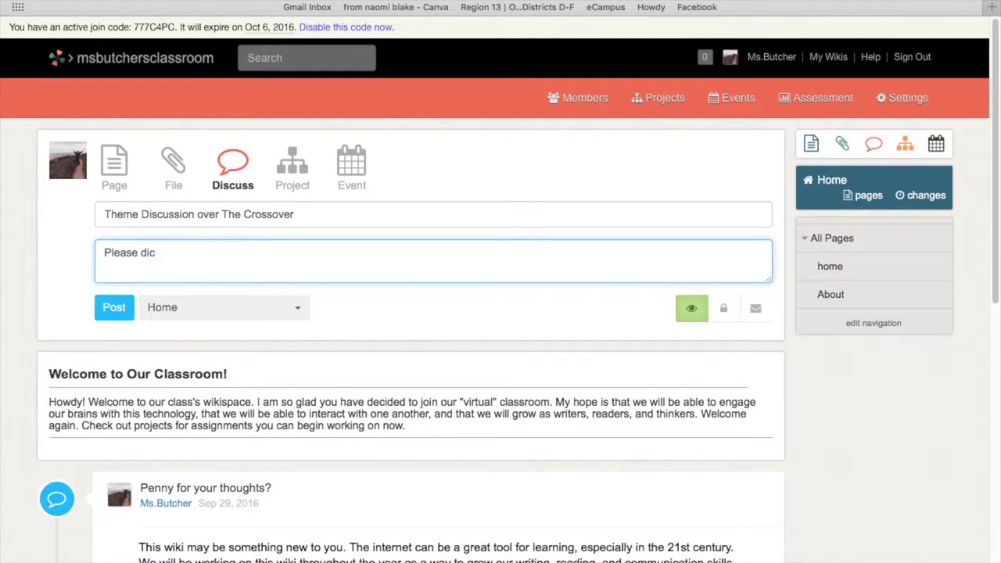
pyautogui.press('BackSpace')
pyautogui.write("scuss themes you've foud")
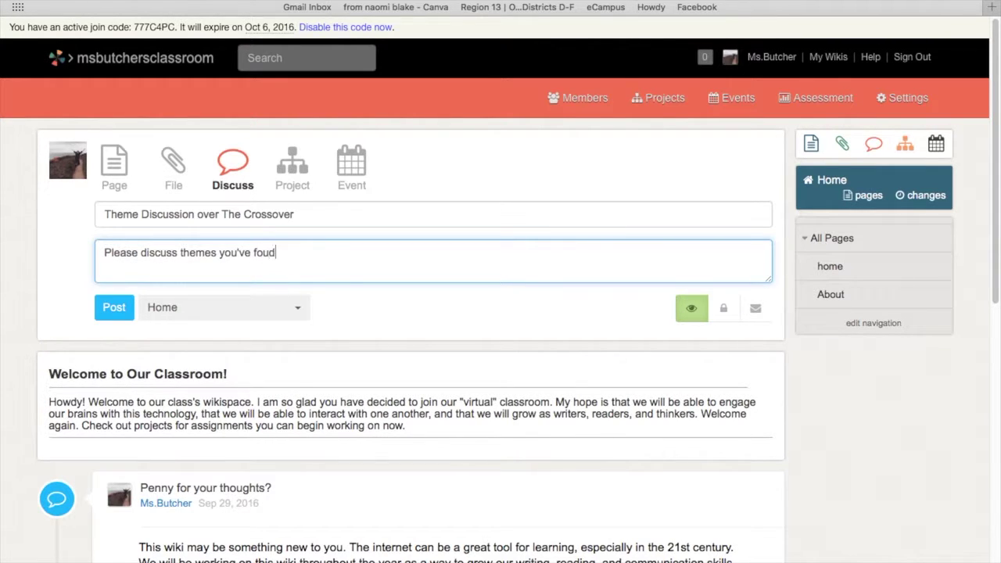
pyautogui.press('BackSpace')
pyautogui.write('nd in the Crossover.')
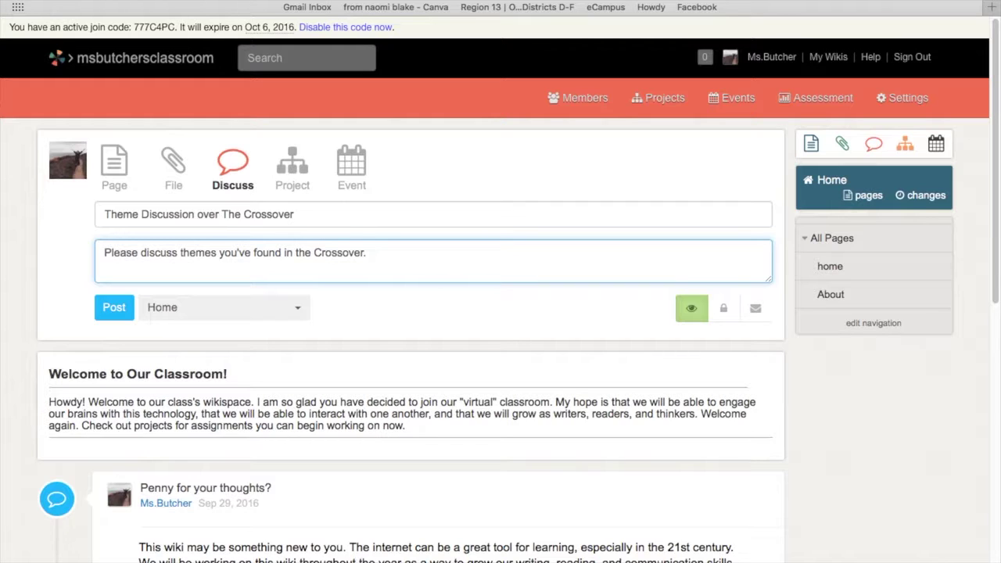
pyautogui.click(112, 317)
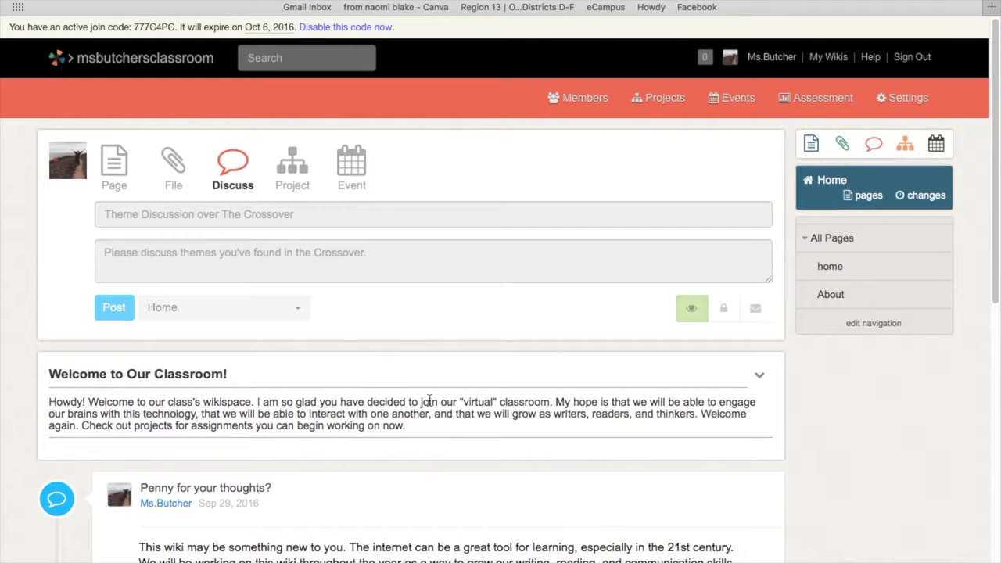
# Post the comment "I have found themes such as the loss of innocence and growing up." on the Crossover theme discussion
pyautogui.scroll(-1, 429, 403)
pyautogui.scroll(-1, 429, 403)
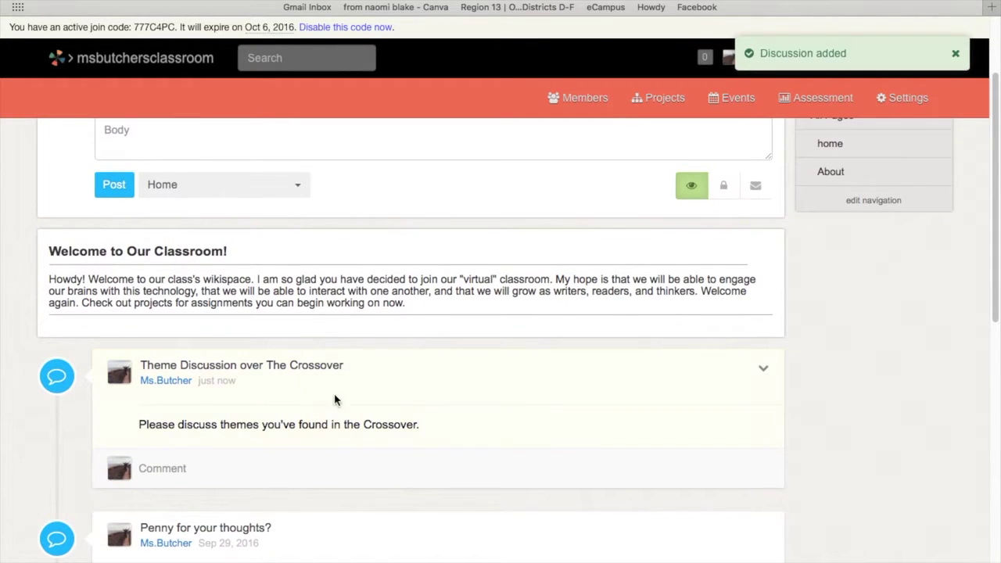
pyautogui.click(183, 471)
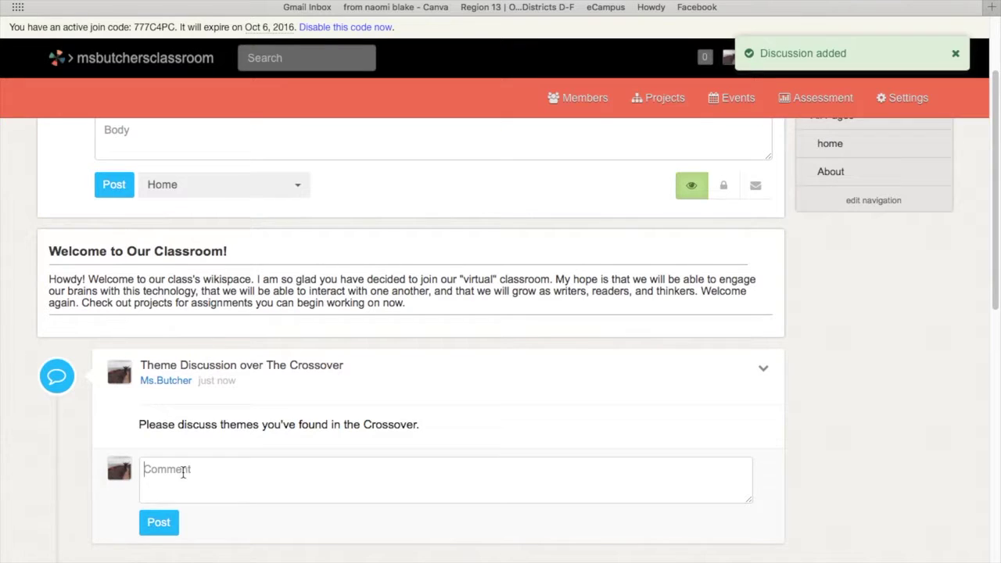
pyautogui.write('I have found themes suc')
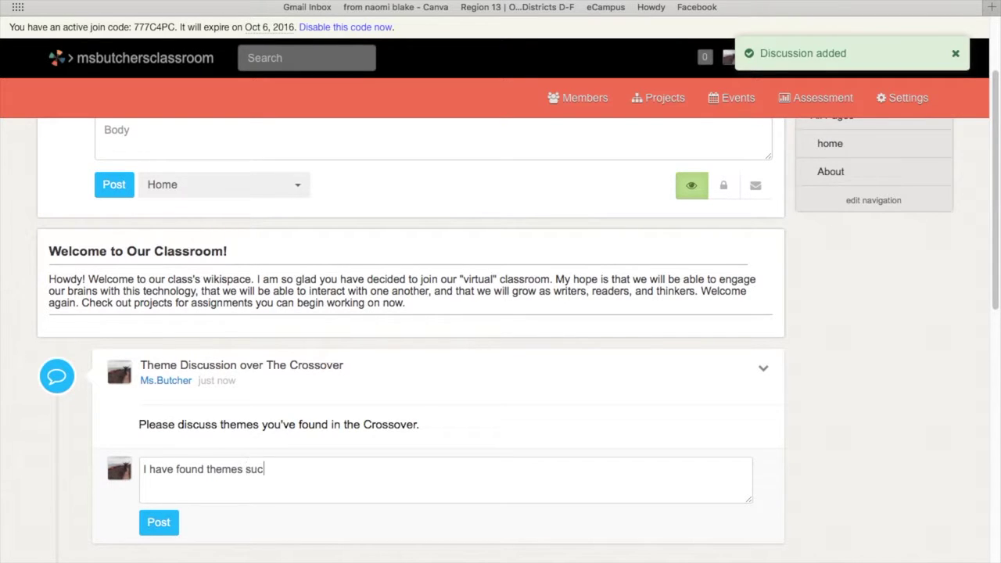
pyautogui.write('h as the l')
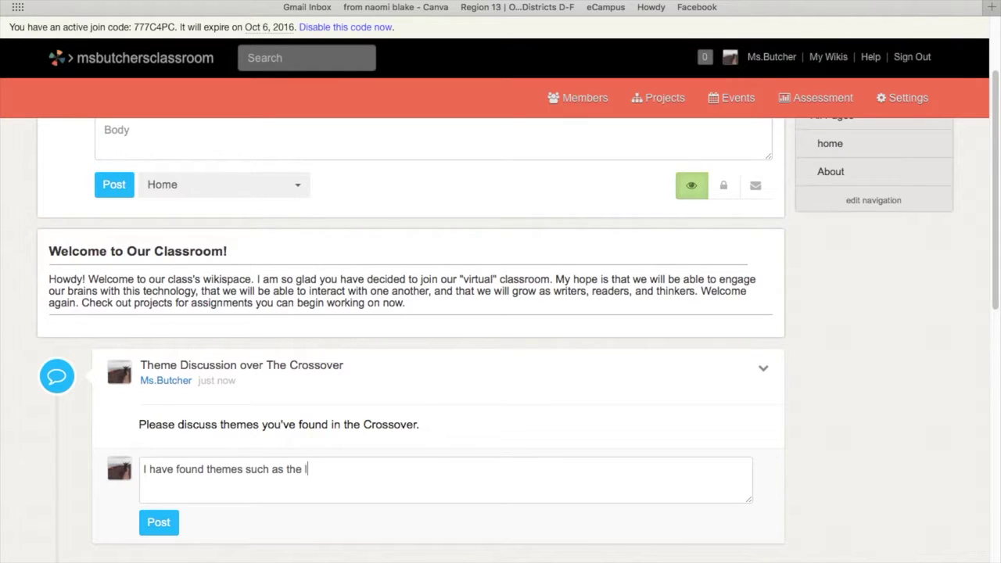
pyautogui.write('oss of innocence')
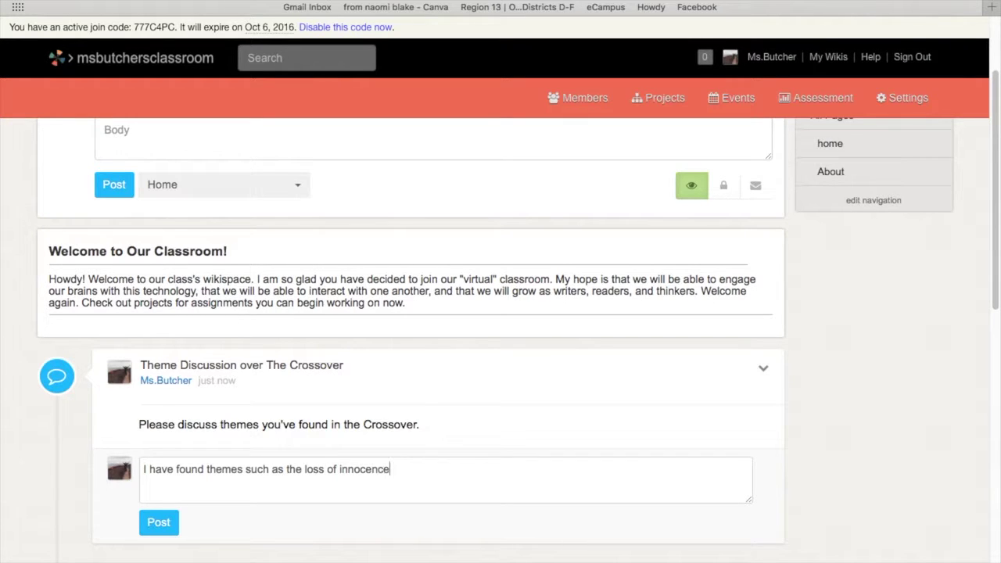
pyautogui.write(' and growing up,')
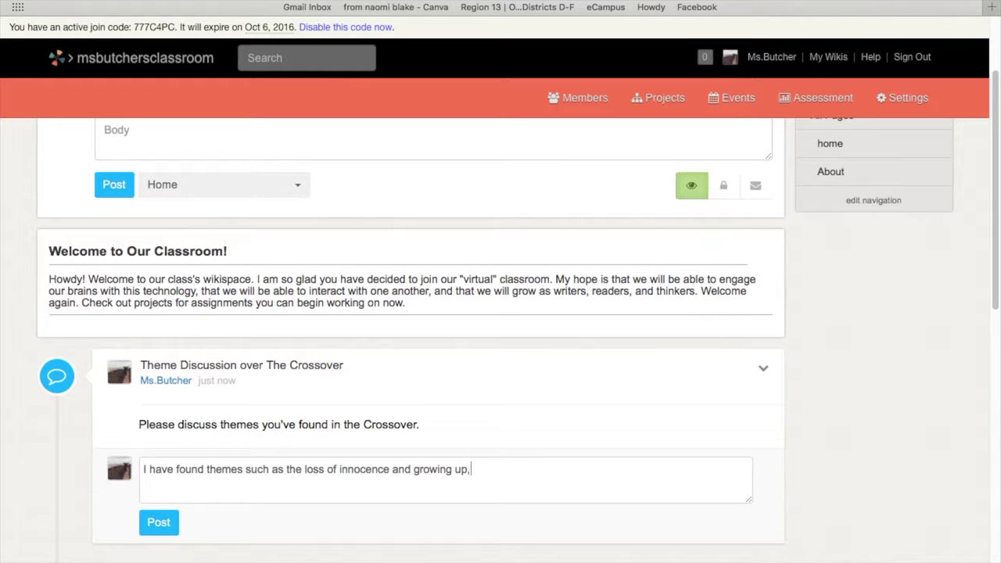
pyautogui.press('BackSpace')
pyautogui.write('.')
pyautogui.press('Return')
pyautogui.click(163, 525)
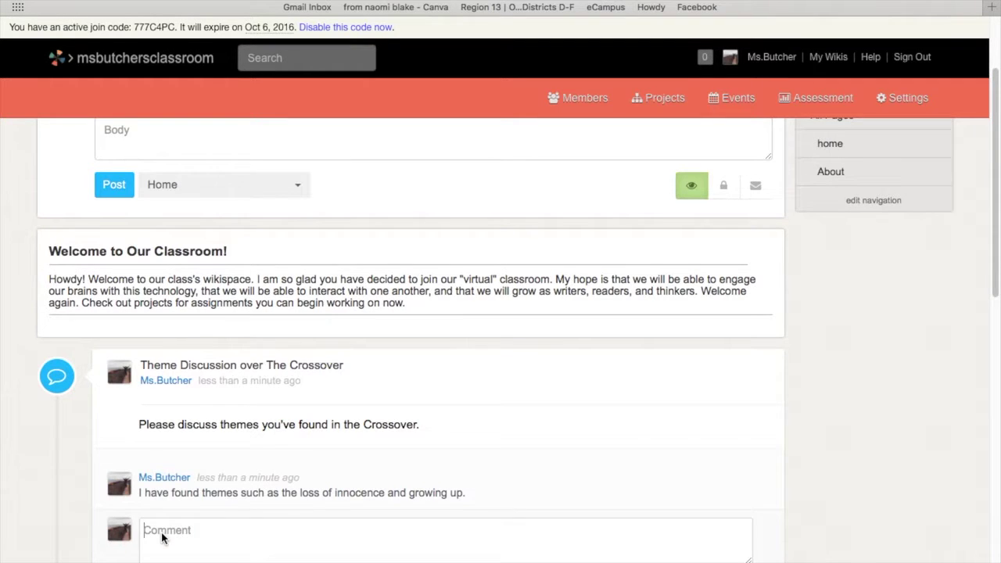
# Review the Crossover theme discussion and its comment in the home page feed
pyautogui.scroll(1, 339, 460)
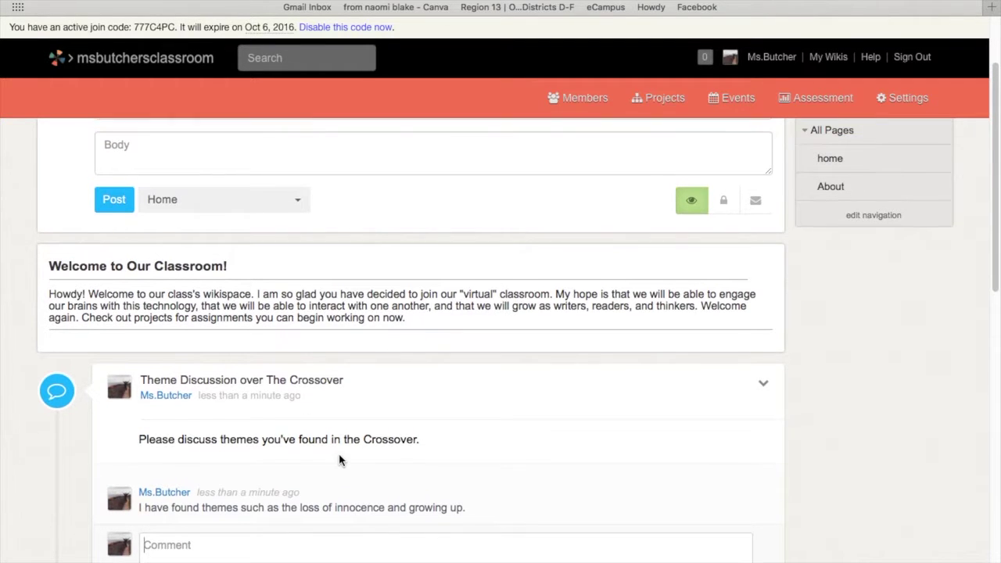
pyautogui.scroll(3, 339, 461)
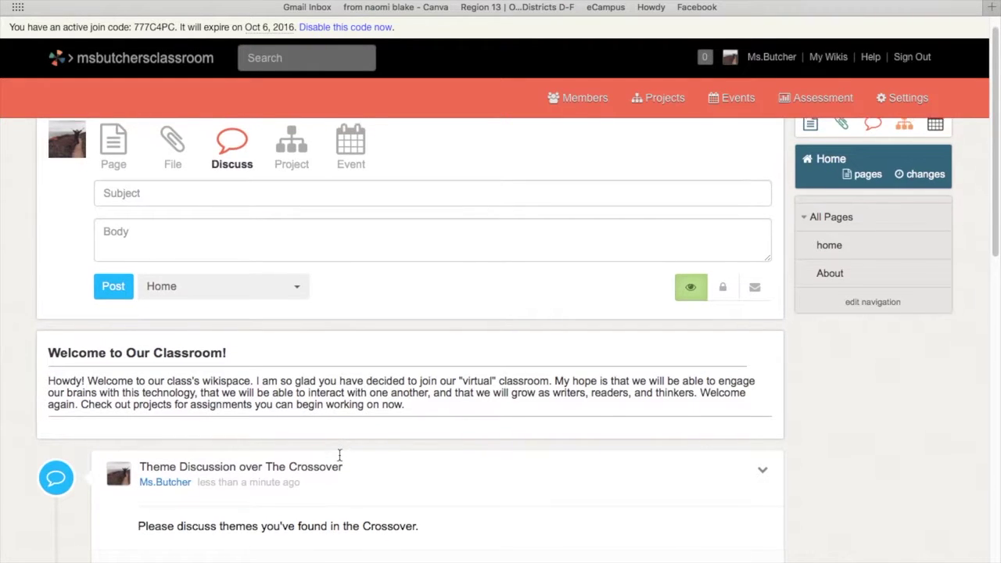
pyautogui.scroll(-5, 340, 461)
pyautogui.scroll(1, 339, 460)
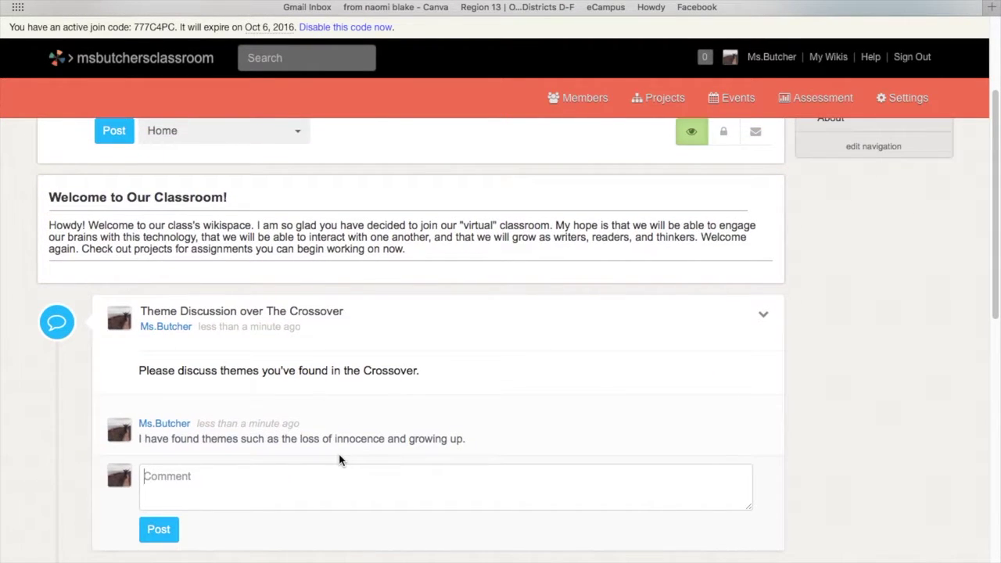
pyautogui.scroll(5, 339, 460)
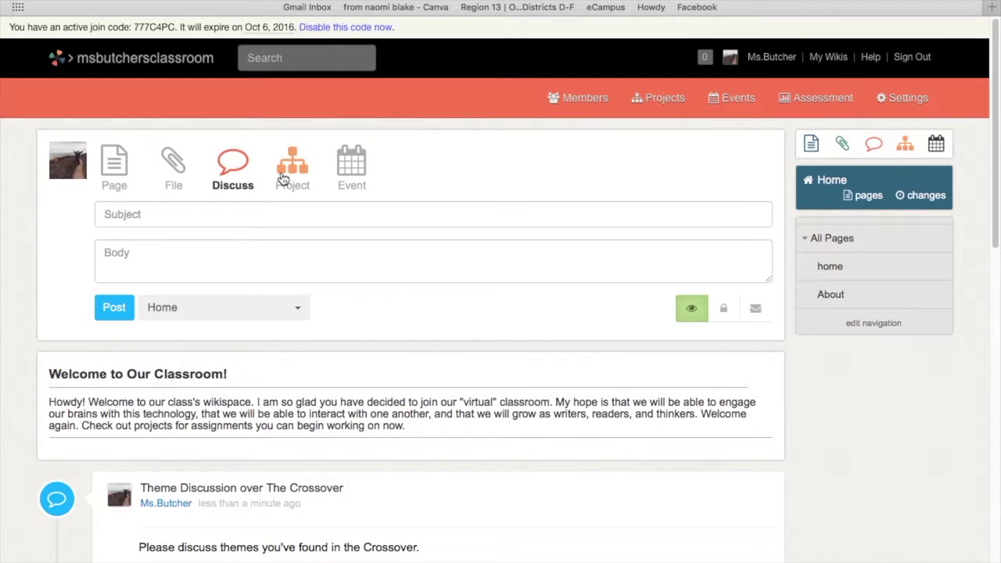
# View the home page's project creation form, and open the Project Based Learning project to view its teams
pyautogui.click(291, 178)
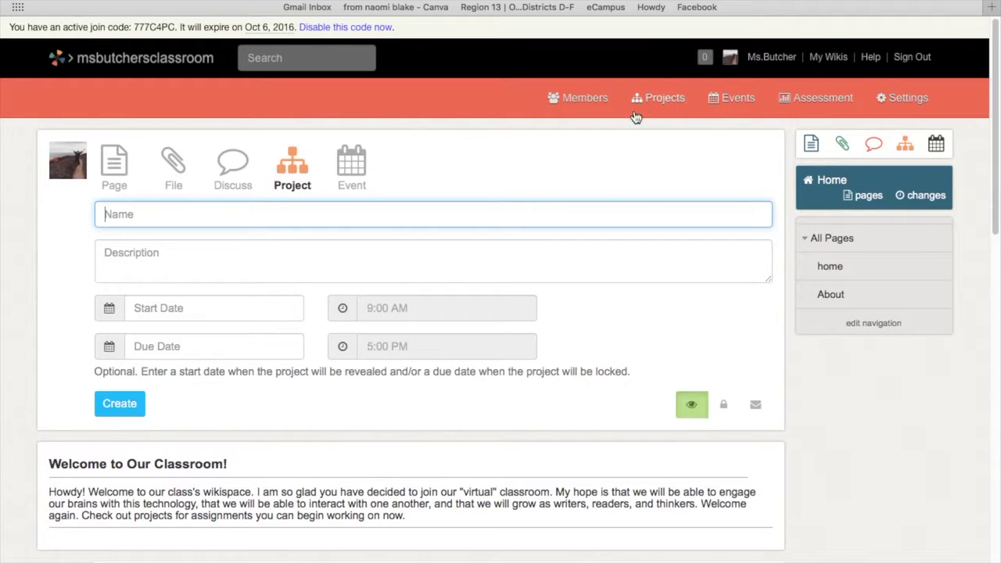
pyautogui.click(681, 103)
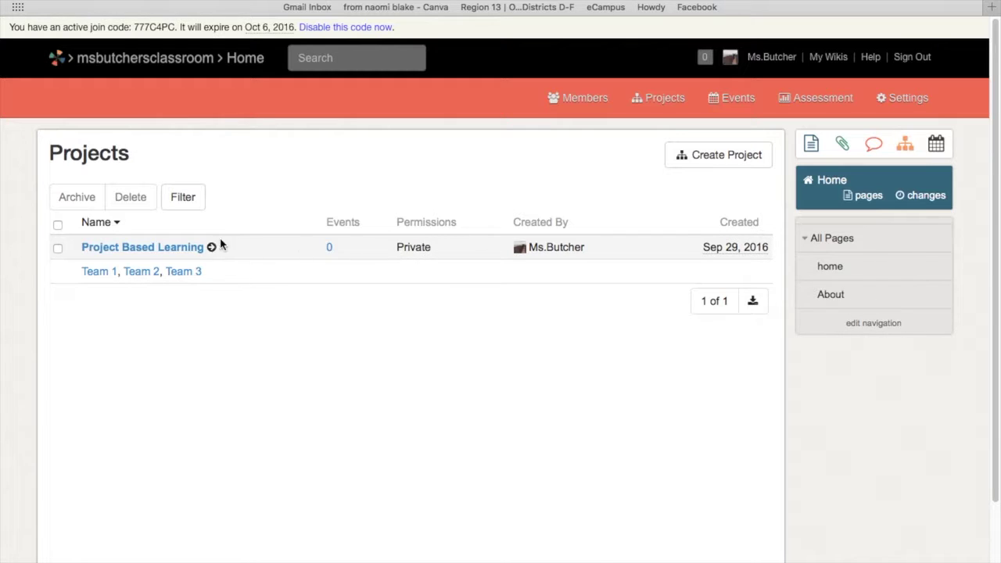
pyautogui.click(185, 249)
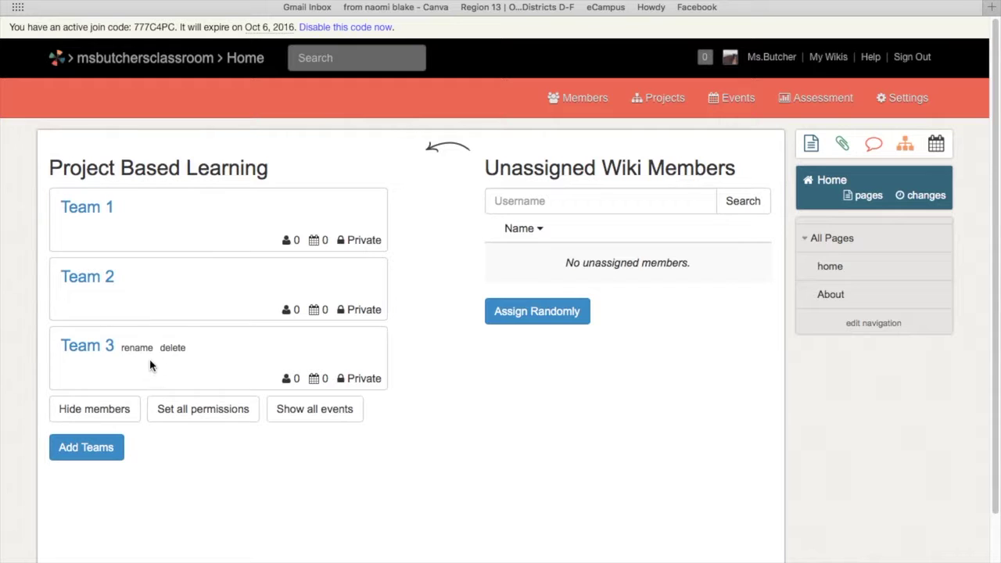
pyautogui.scroll(-1, 477, 292)
pyautogui.scroll(1, 477, 291)
# Open Team 1's home page and review its "Themes in the Crossover" page and the discussion posted there
pyautogui.click(88, 208)
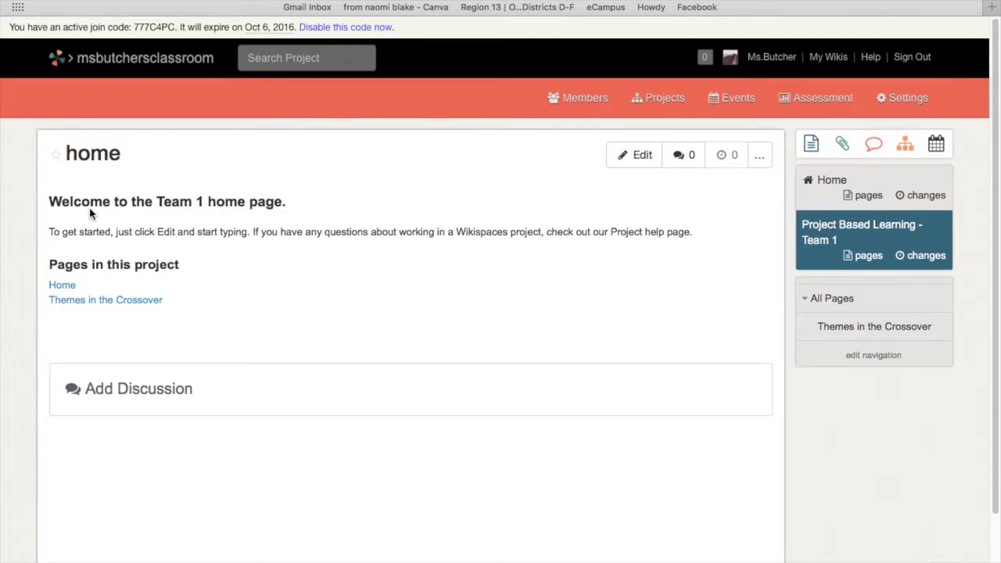
pyautogui.click(141, 300)
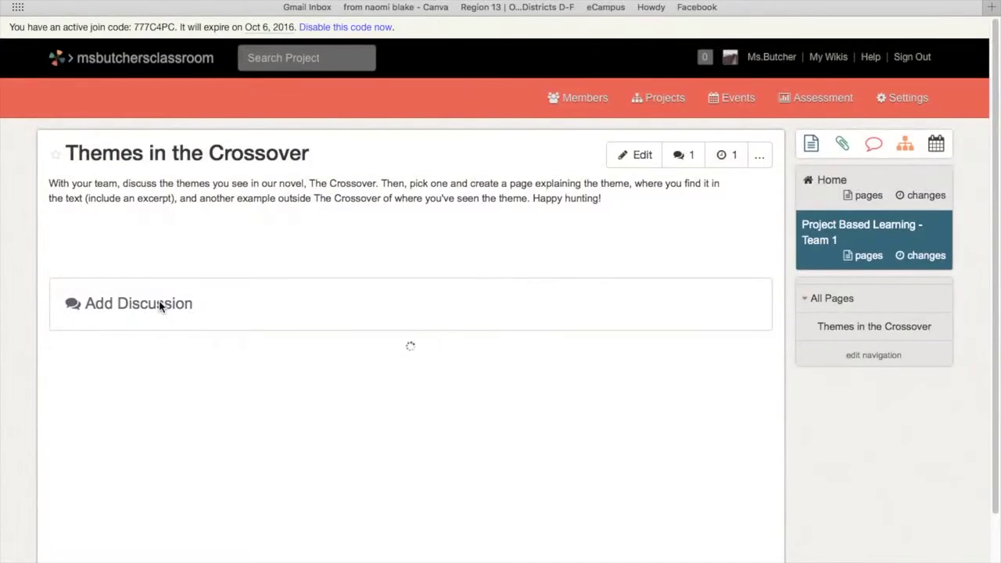
pyautogui.scroll(-1, 159, 306)
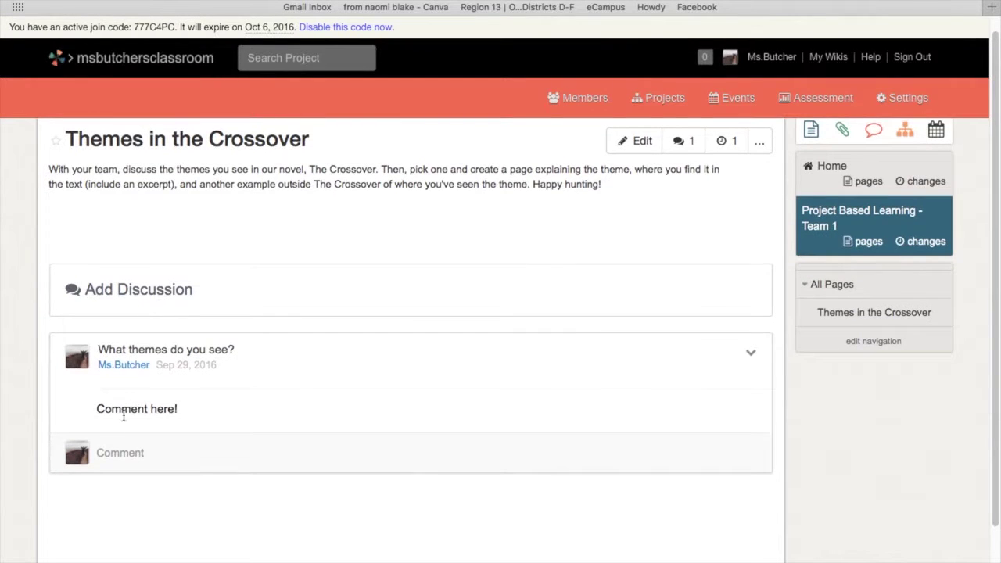
pyautogui.scroll(1, 248, 327)
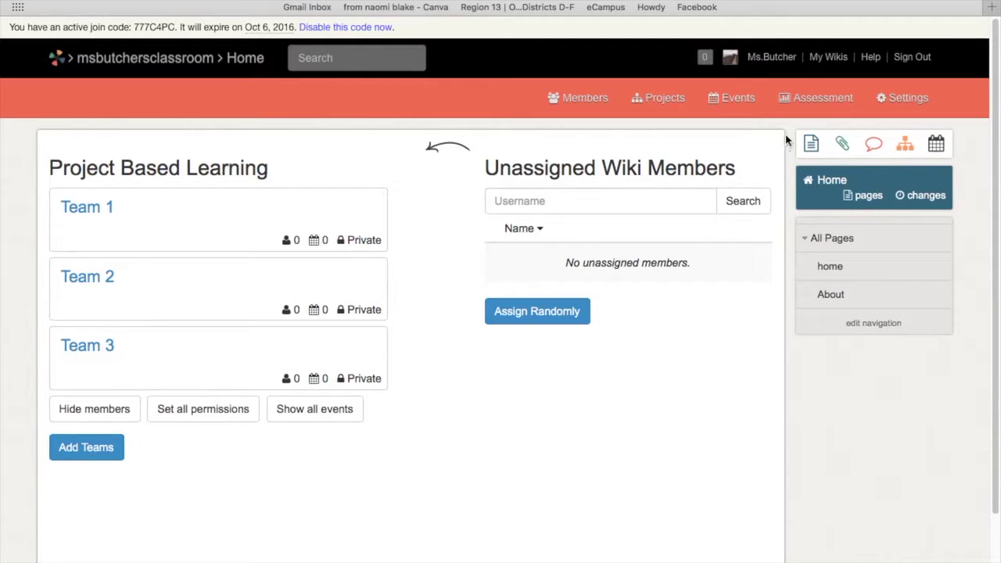
# View the wiki's user engagement report under assessment, and return to Home to look over its discussion feed
pyautogui.click(795, 95)
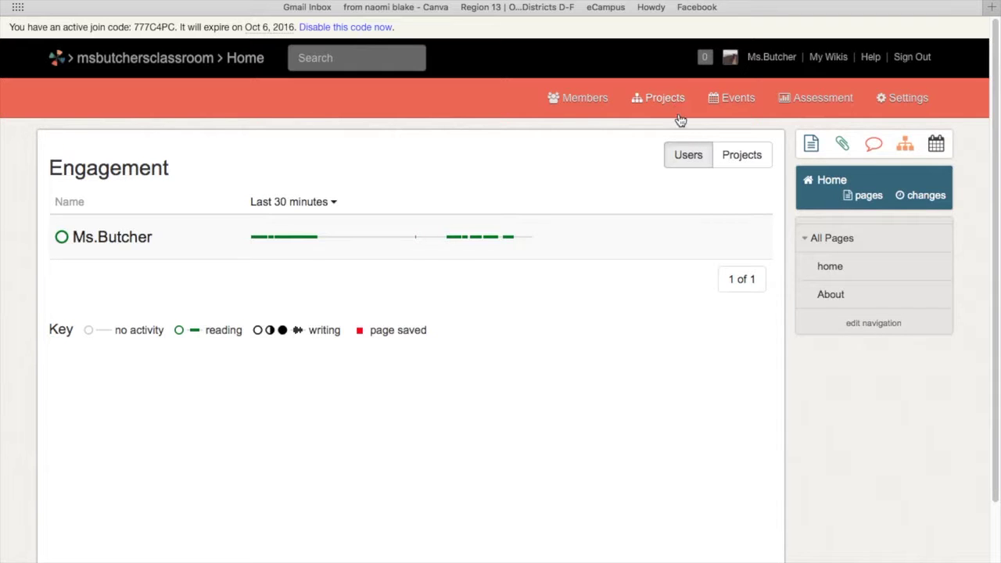
pyautogui.click(829, 183)
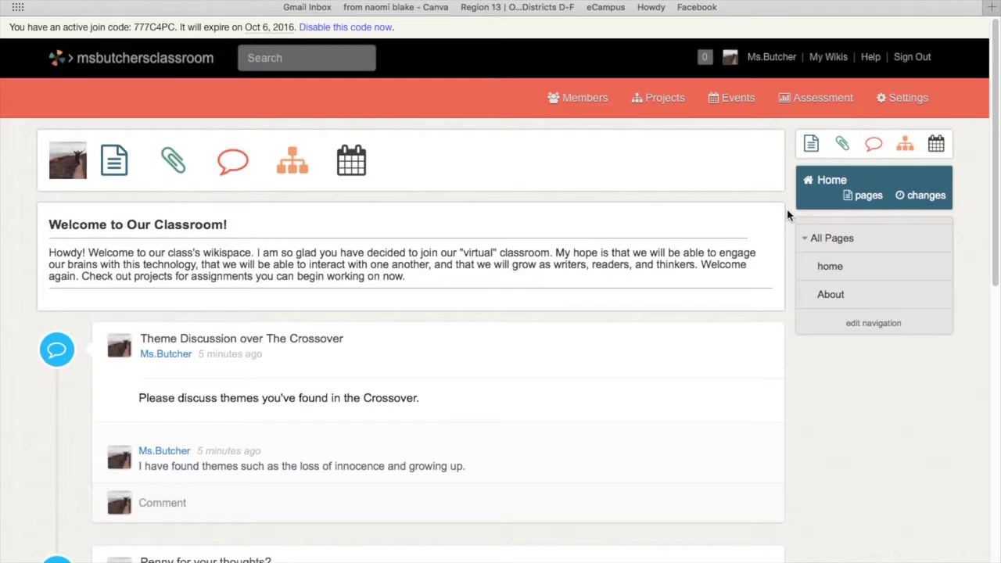
pyautogui.scroll(-7, 509, 352)
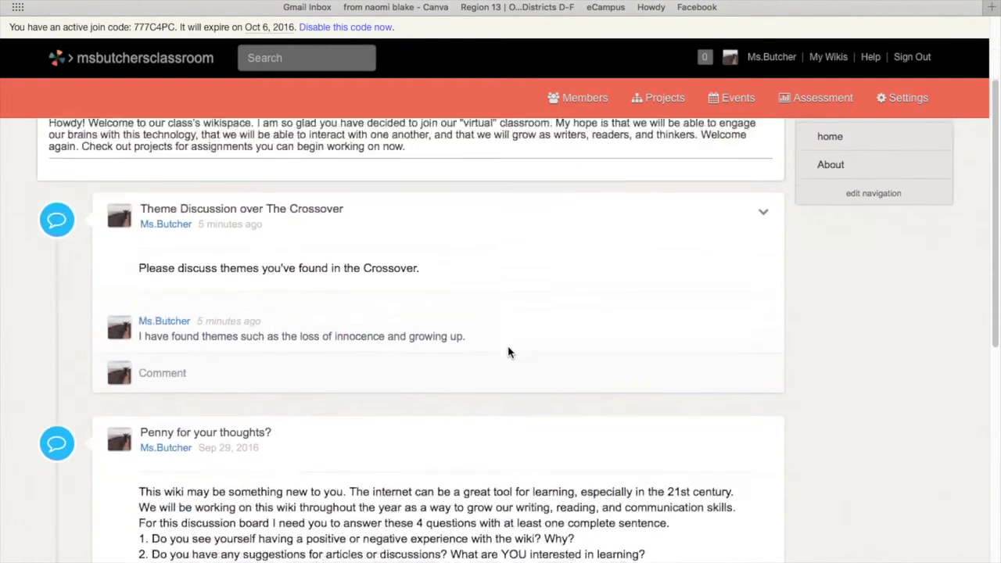
pyautogui.scroll(9, 509, 352)
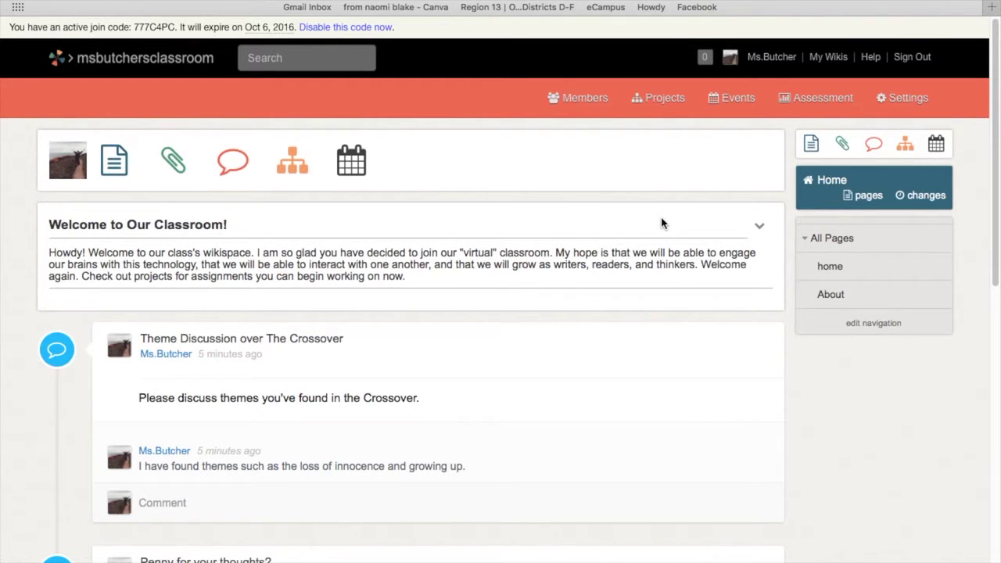
pyautogui.scroll(-1, 660, 224)
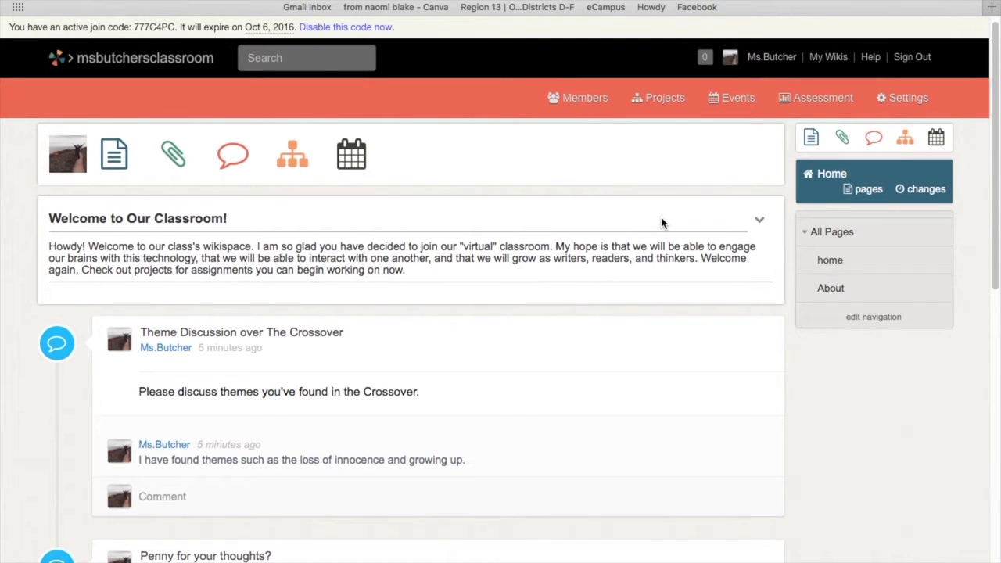
pyautogui.scroll(1, 661, 223)
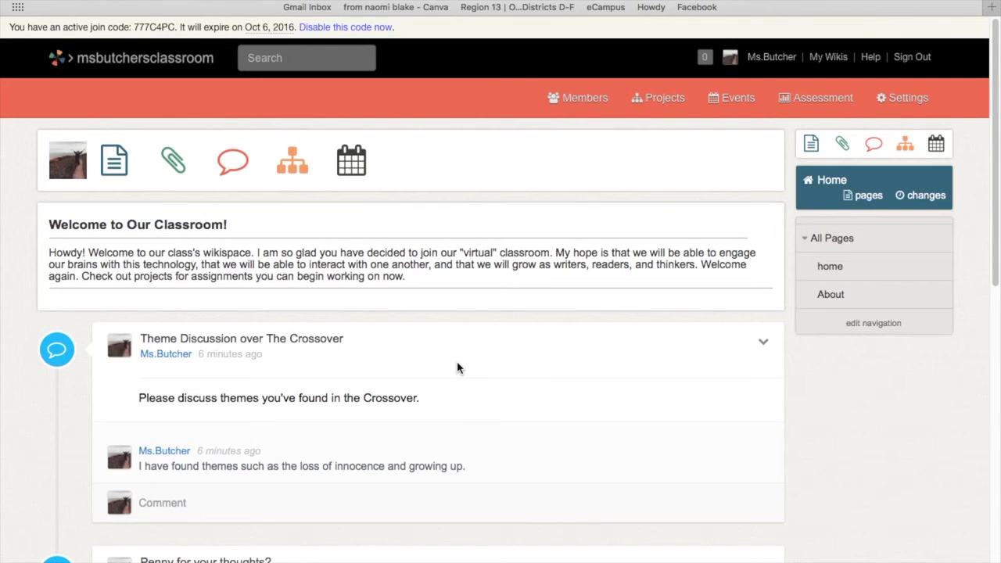
pyautogui.scroll(-5, 458, 367)
pyautogui.scroll(5, 458, 367)
pyautogui.moveTo(767, 1)
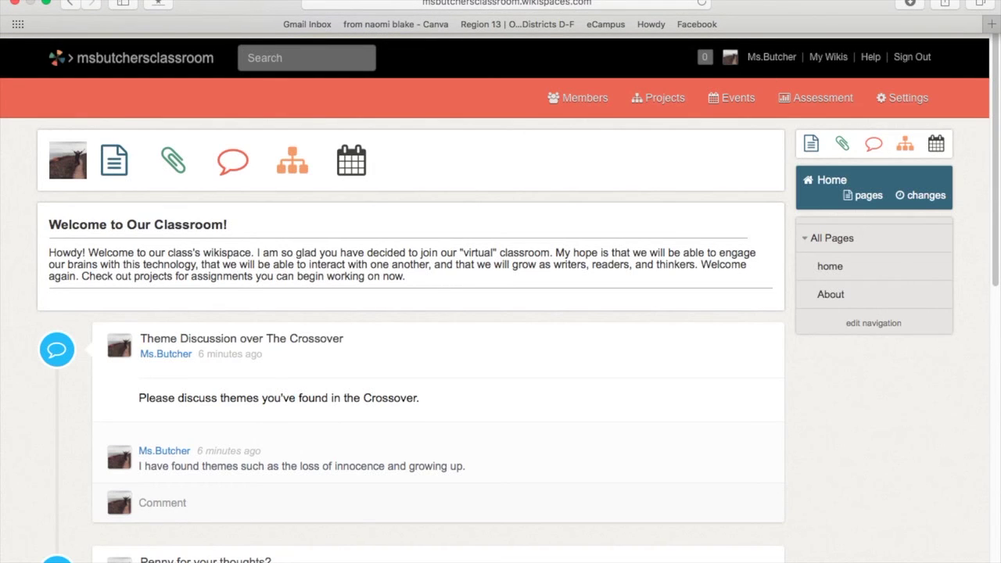